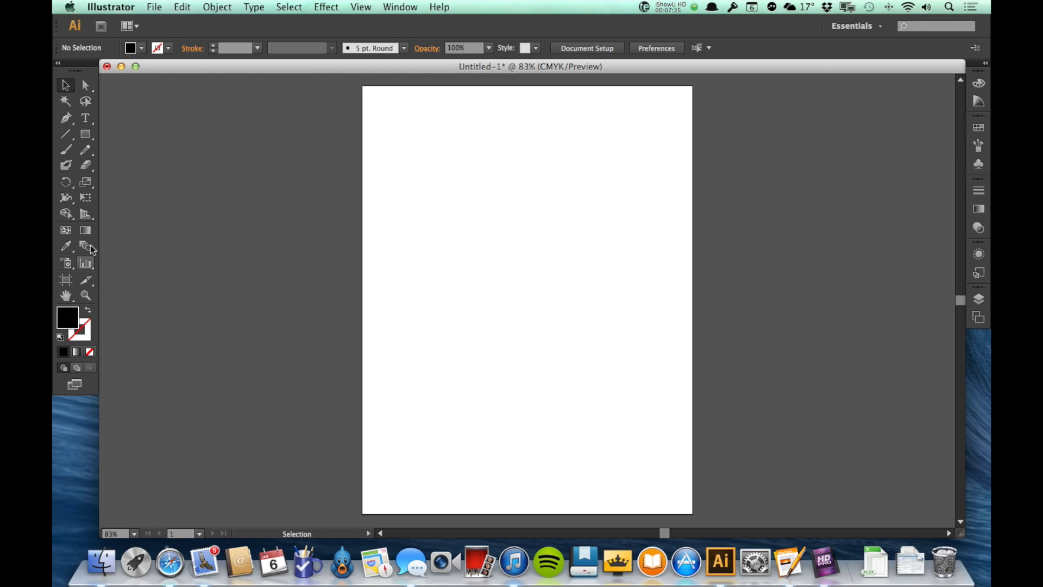
Collapse the Tools panel to a single column, then restore it to two columns
click(58, 64)
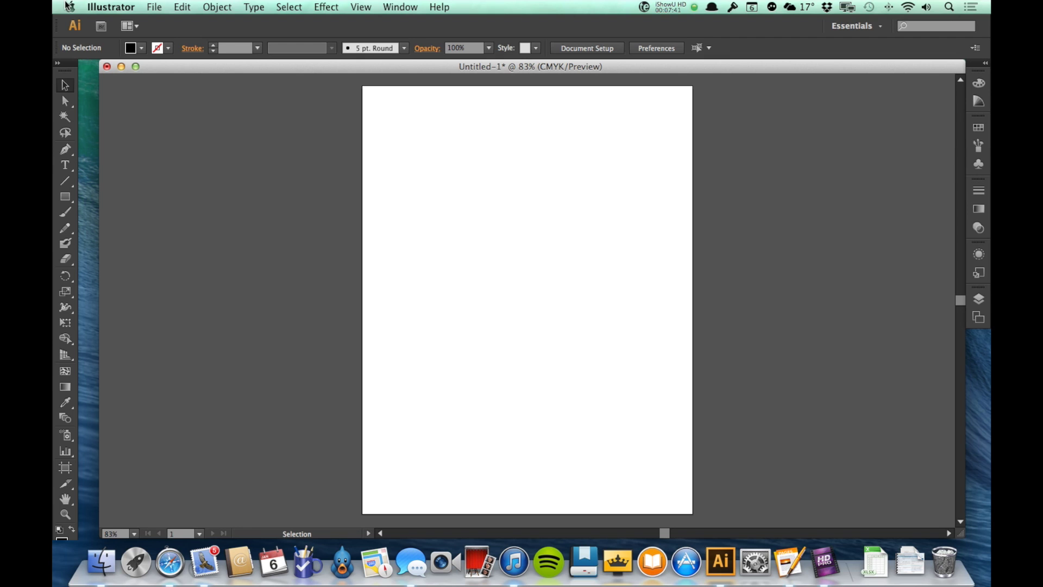
click(61, 65)
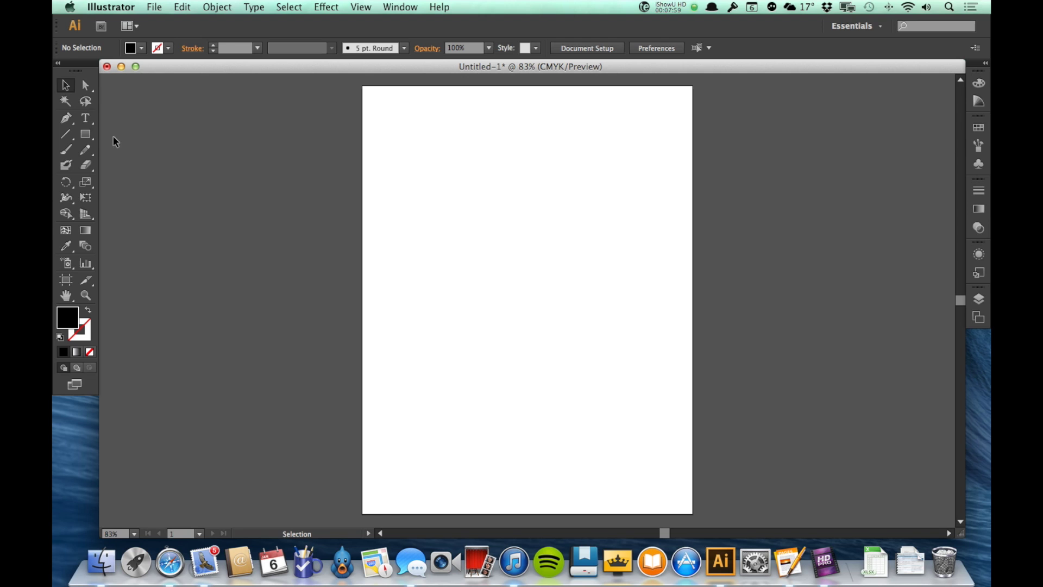
Browse the Type and shape tool flyouts, leaving the Rectangle tool active
click(86, 119)
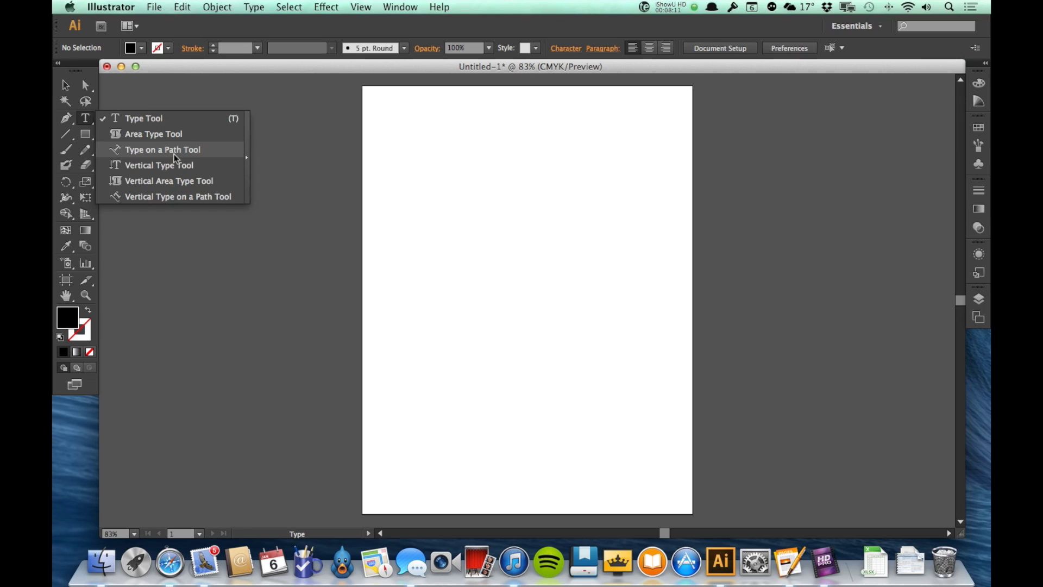
click(85, 121)
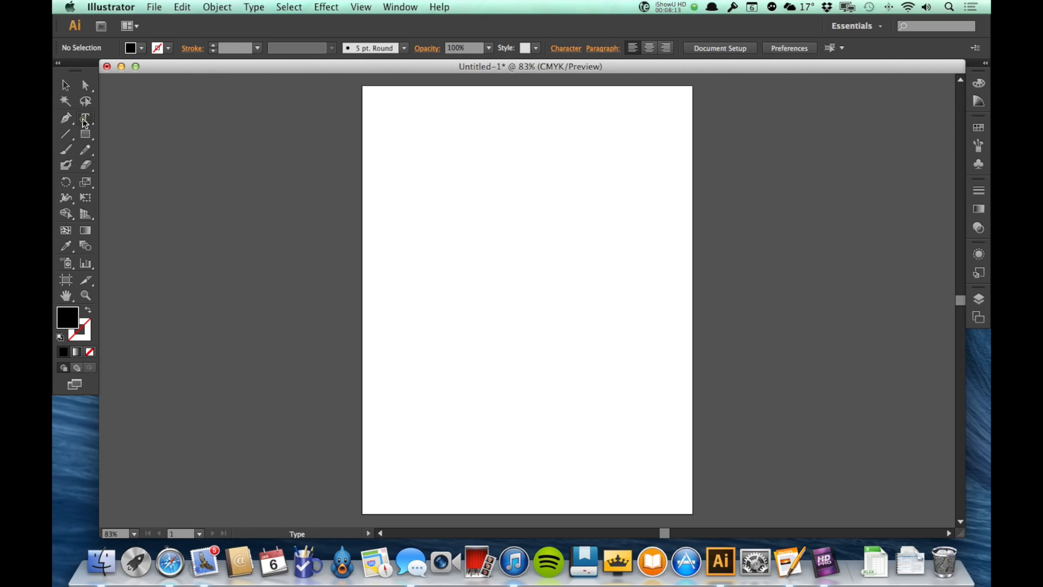
click(85, 136)
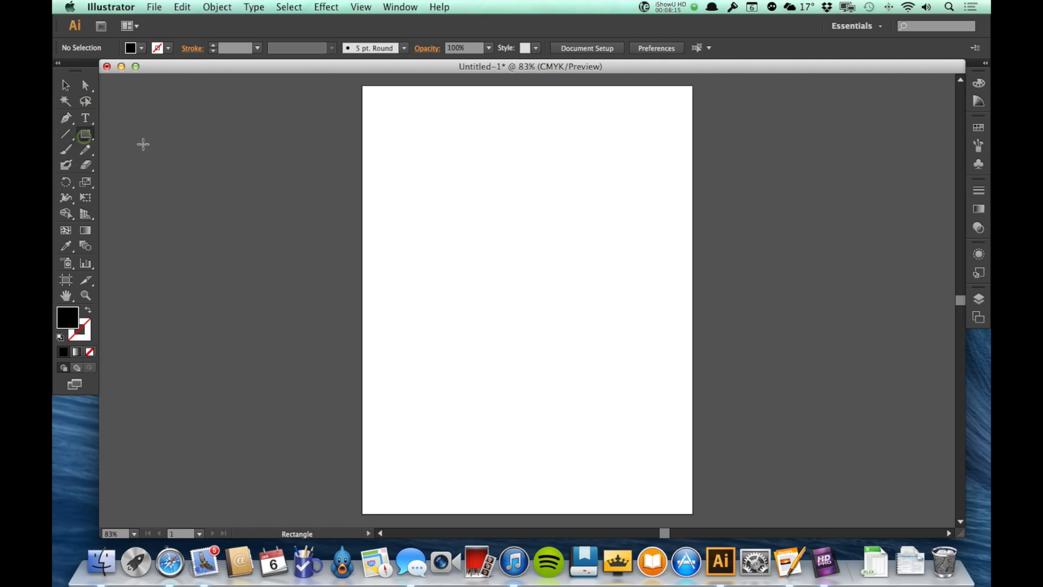
click(88, 137)
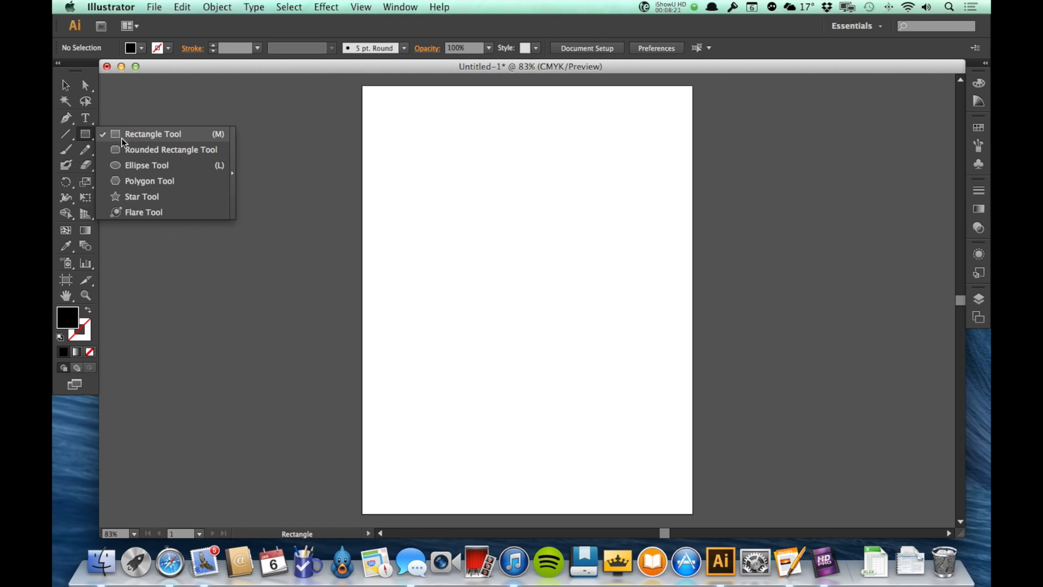
click(84, 140)
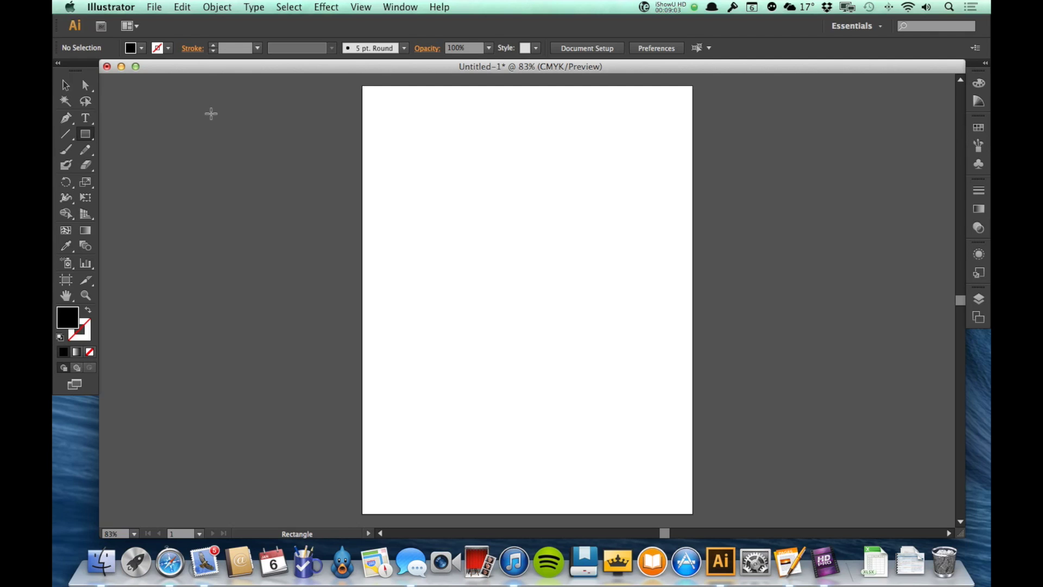
Switch to the Direct Selection tool with A, then to the Selection tool with V
key(a)
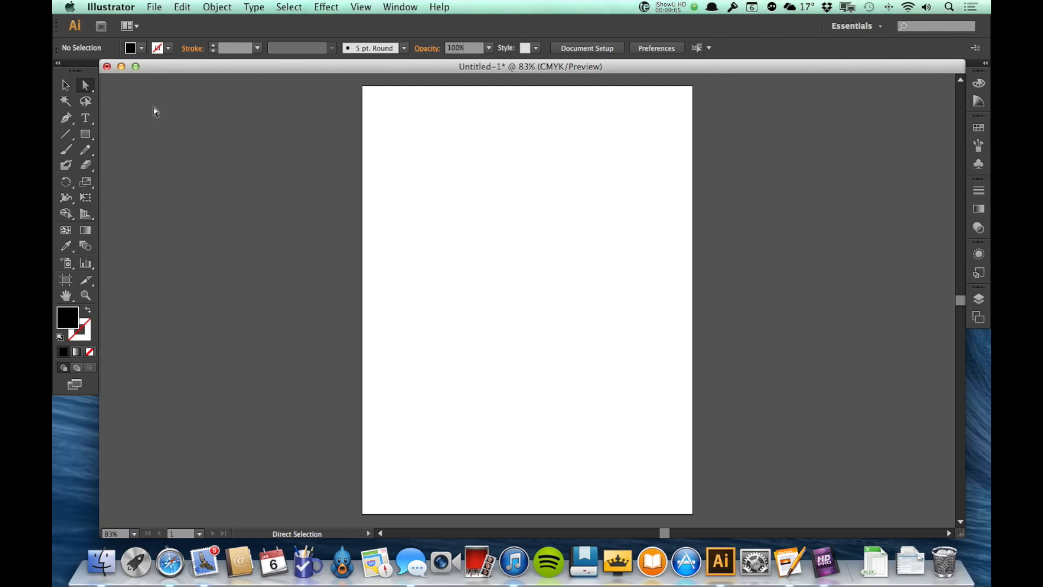
key(v)
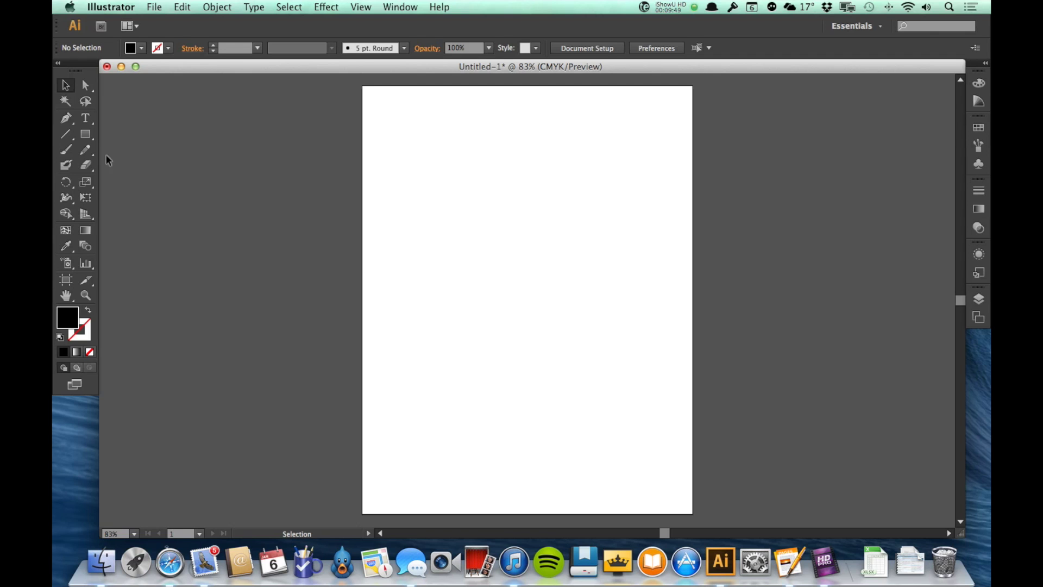
Draw a diagonal line with the Line Segment tool and a wavy Paintbrush stroke
click(65, 133)
drag(419, 266, 547, 150)
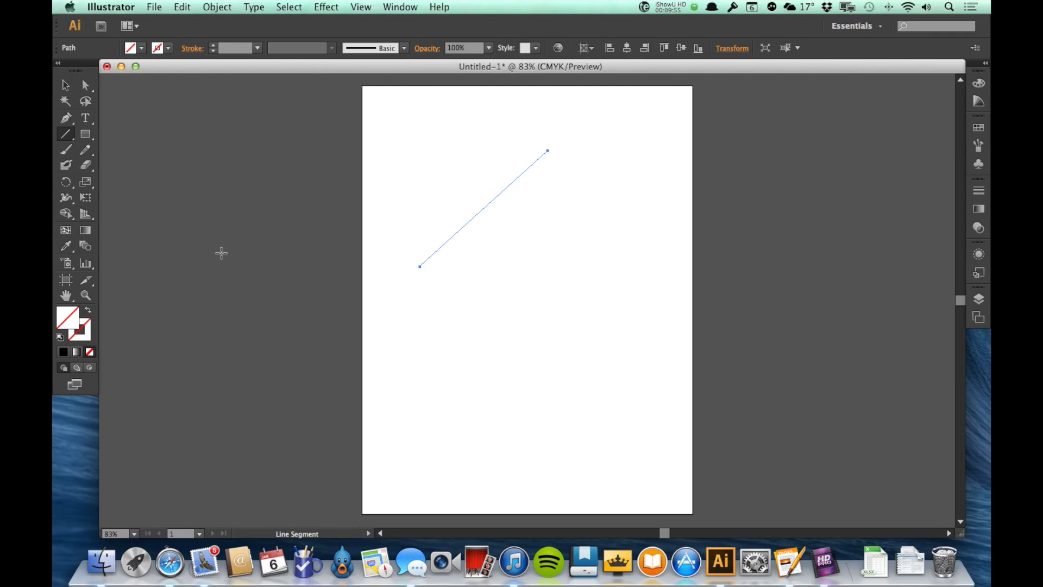
click(66, 149)
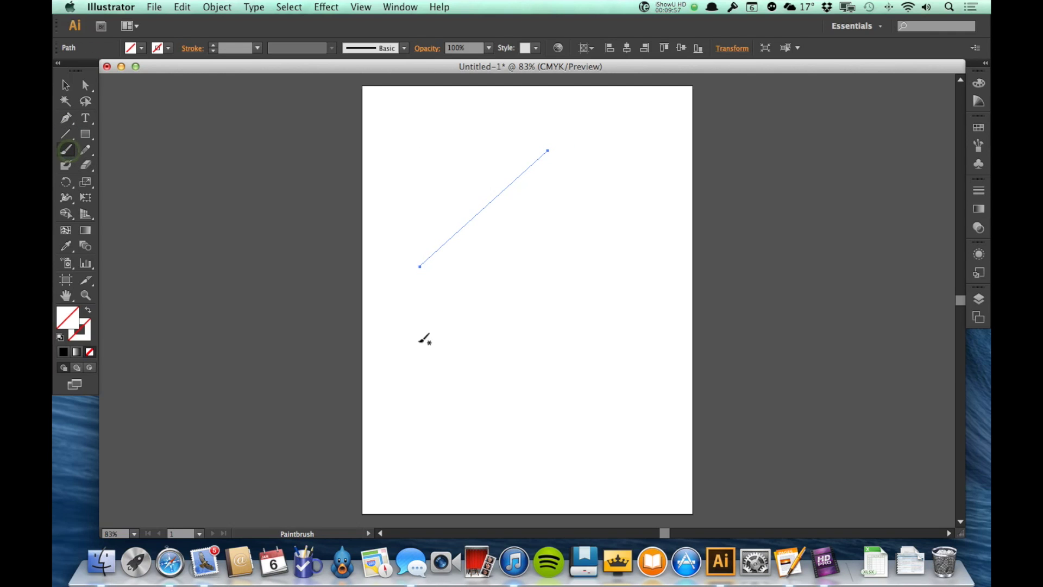
mouse_move(400, 343)
mouse_down()
mouse_move(424, 315)
mouse_move(467, 342)
mouse_move(490, 282)
mouse_move(544, 293)
mouse_move(559, 255)
mouse_up()
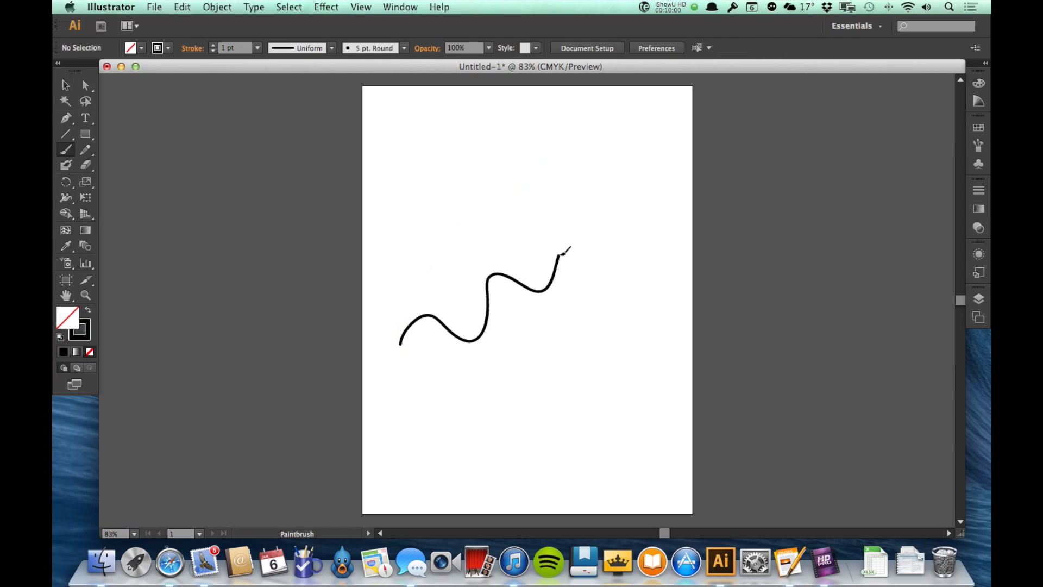
click(653, 325)
Give the diagonal line a black stroke from the Control bar swatches
key(v)
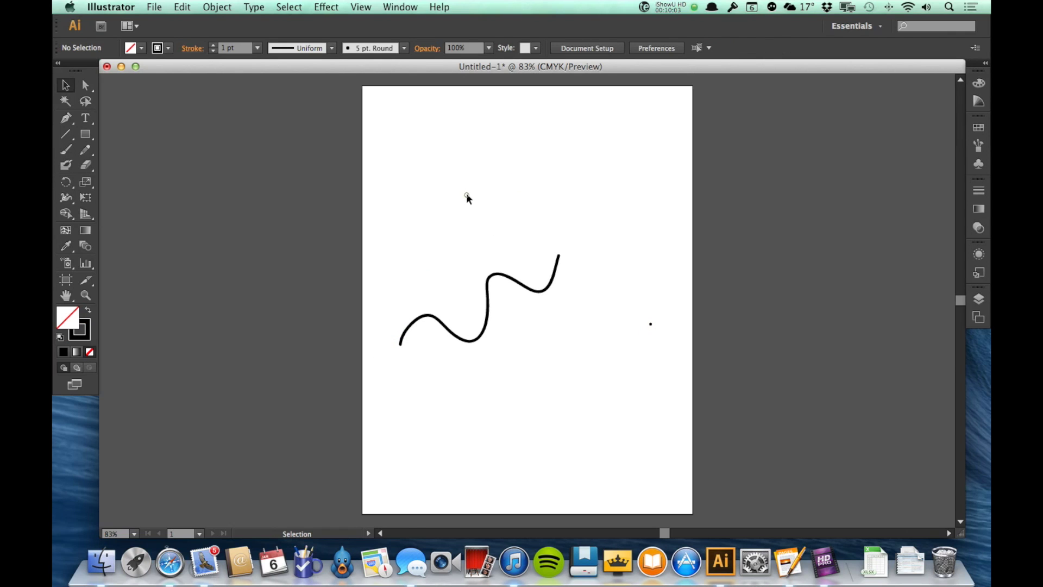
drag(466, 193, 516, 217)
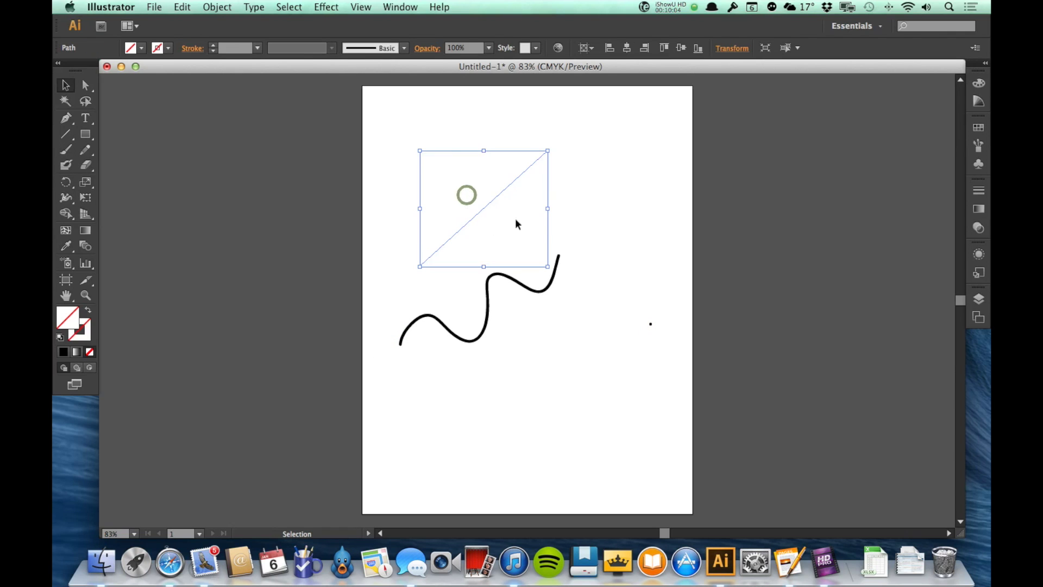
click(168, 49)
click(88, 70)
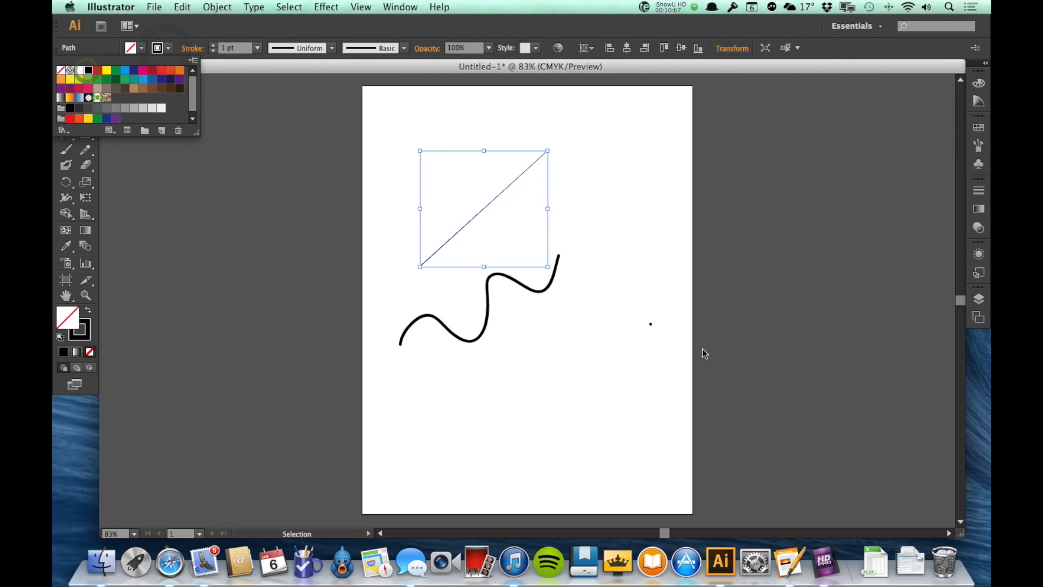
click(618, 316)
click(618, 316)
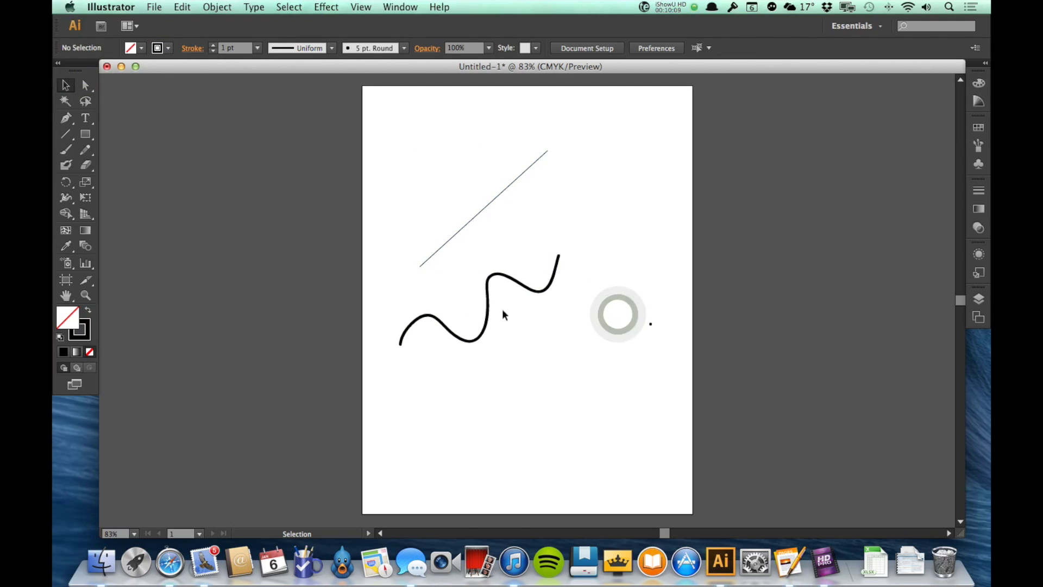
Zoom in and delete the diagonal line and the wavy brush stroke
key(z)
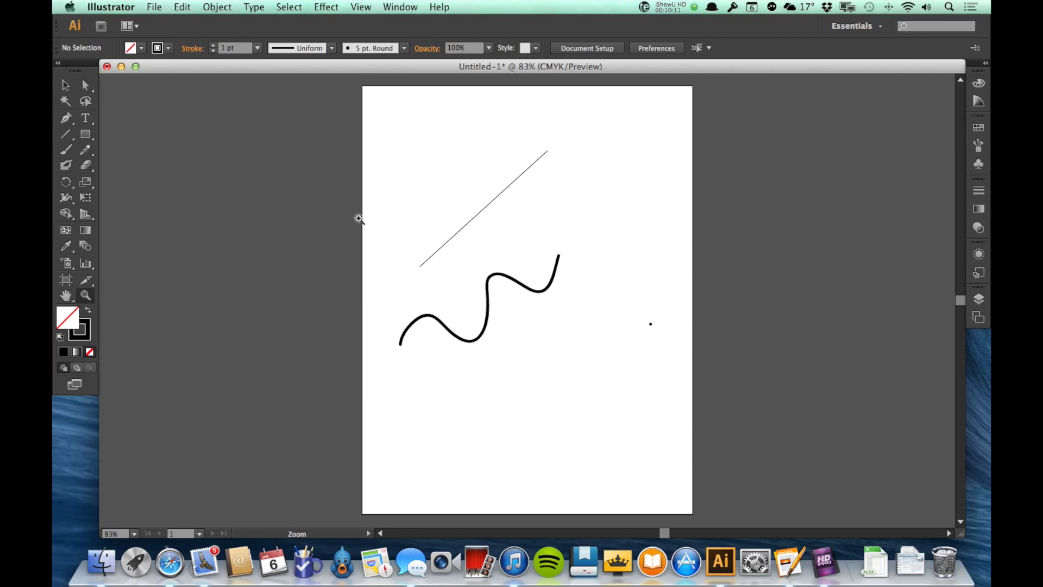
drag(364, 180, 625, 359)
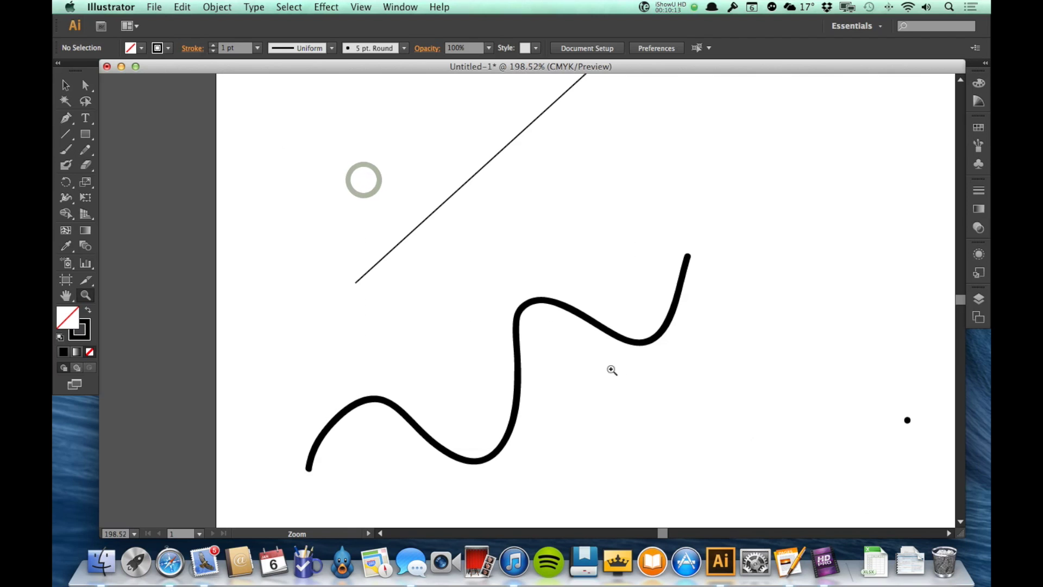
key(v)
click(585, 319)
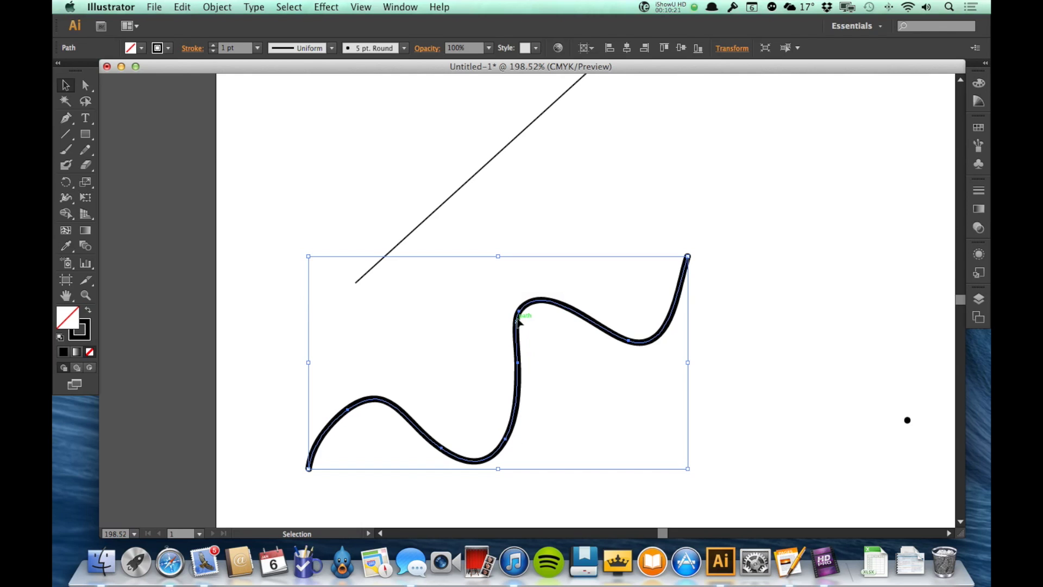
scroll(574, 194, up, 5)
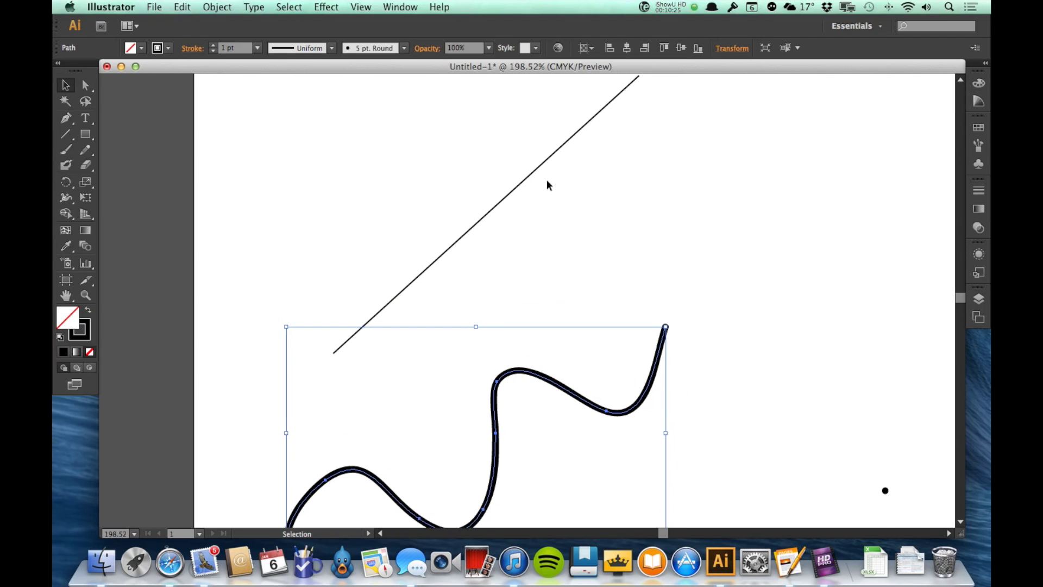
click(531, 173)
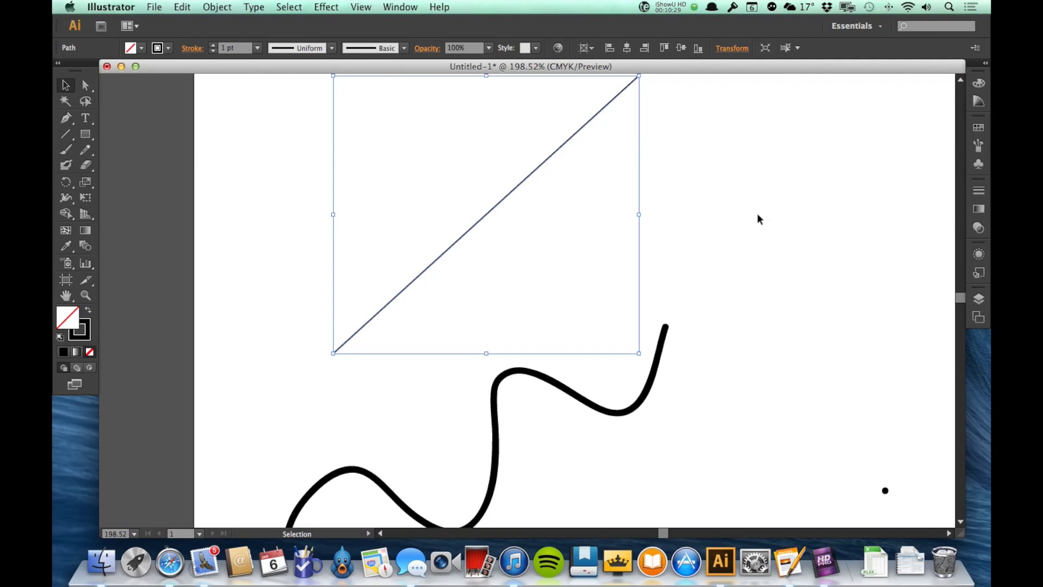
click(752, 268)
drag(429, 170, 640, 429)
key(Delete)
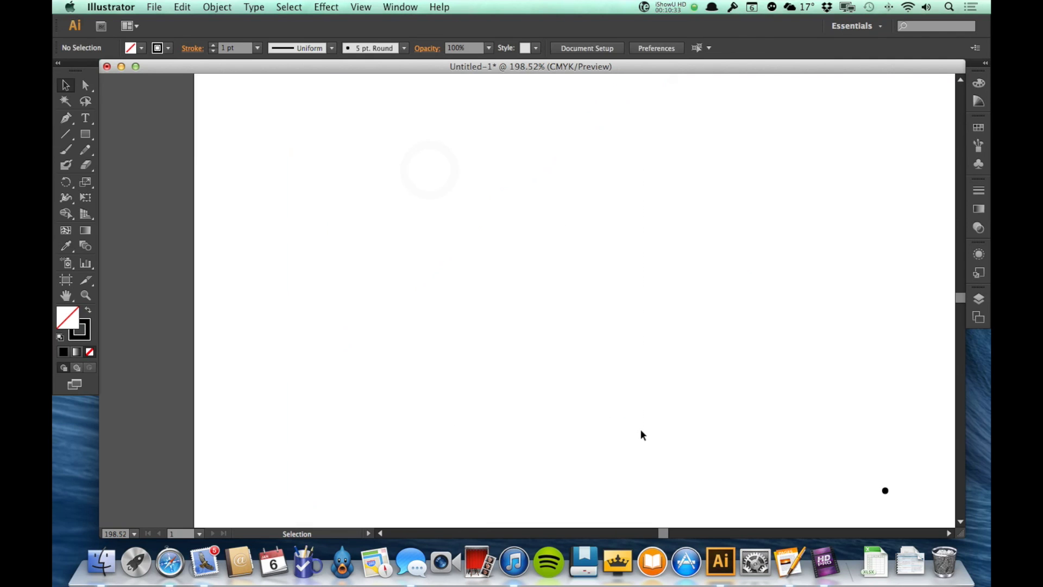
Fit the artboard in the window and delete the stray dot
double_click(64, 295)
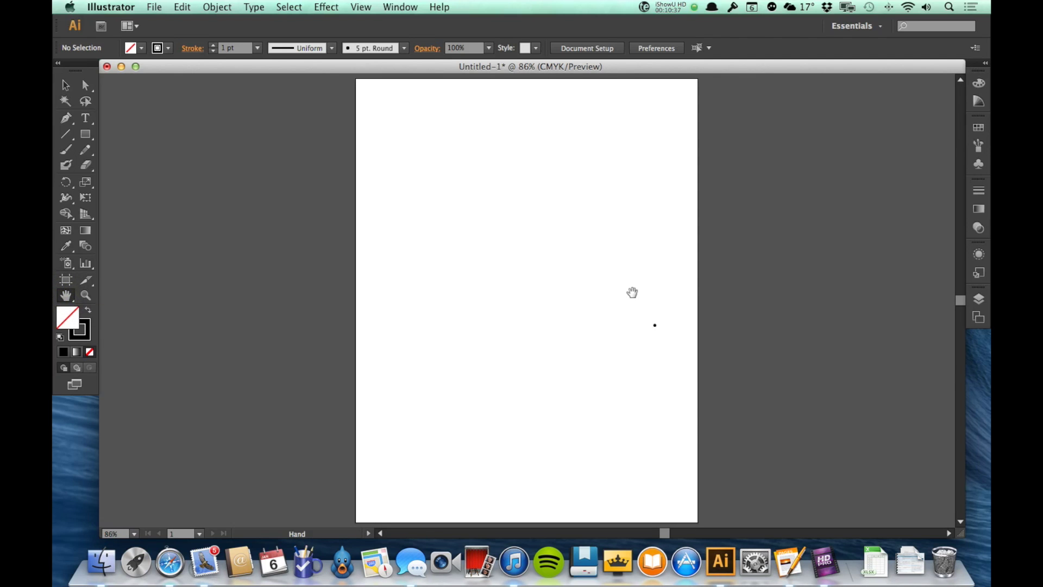
key(v)
drag(622, 282, 682, 354)
key(Delete)
Draw a rectangle near the artboard centre and return to the Selection tool
click(89, 135)
drag(451, 211, 605, 334)
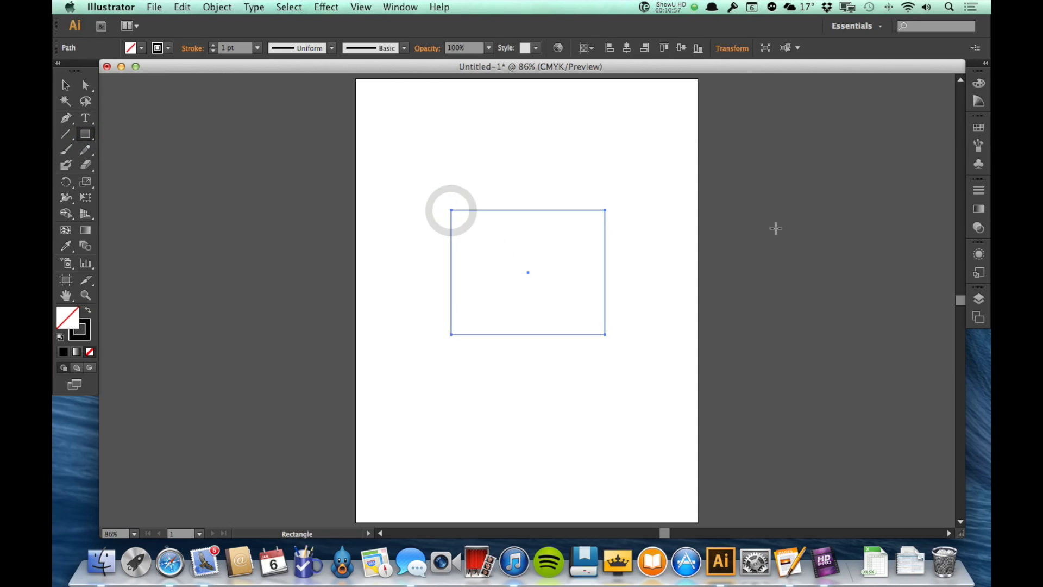
key(v)
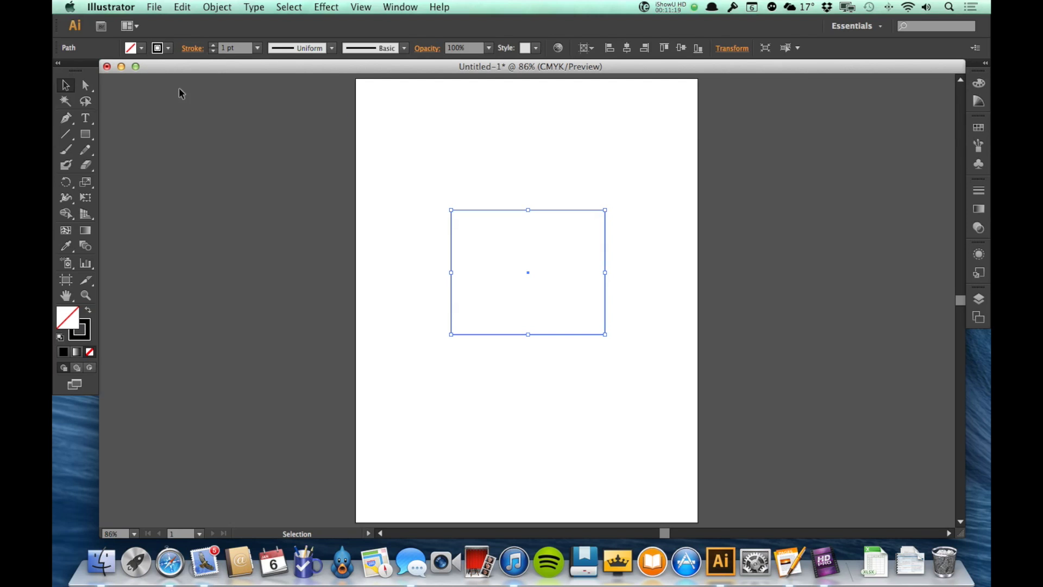
Give the rectangle a CMYK Cyan fill and an orange stroke from the Control bar swatches
click(141, 52)
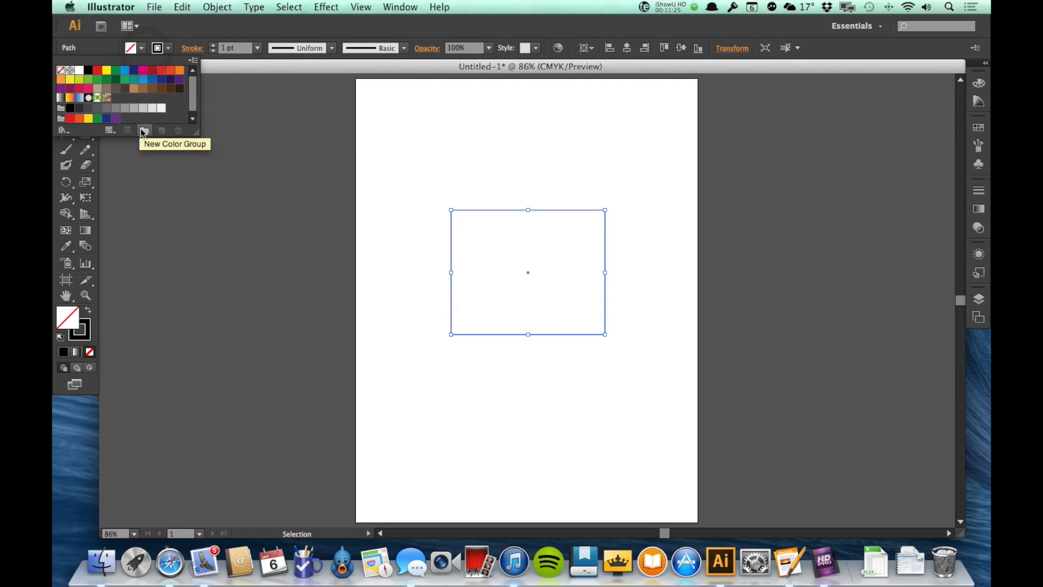
click(171, 35)
click(169, 48)
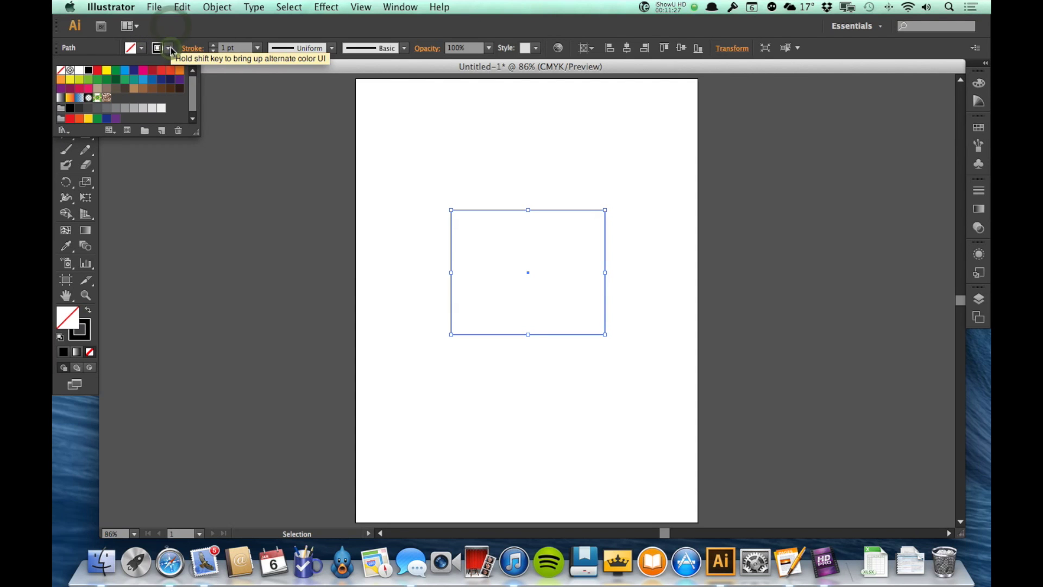
click(180, 27)
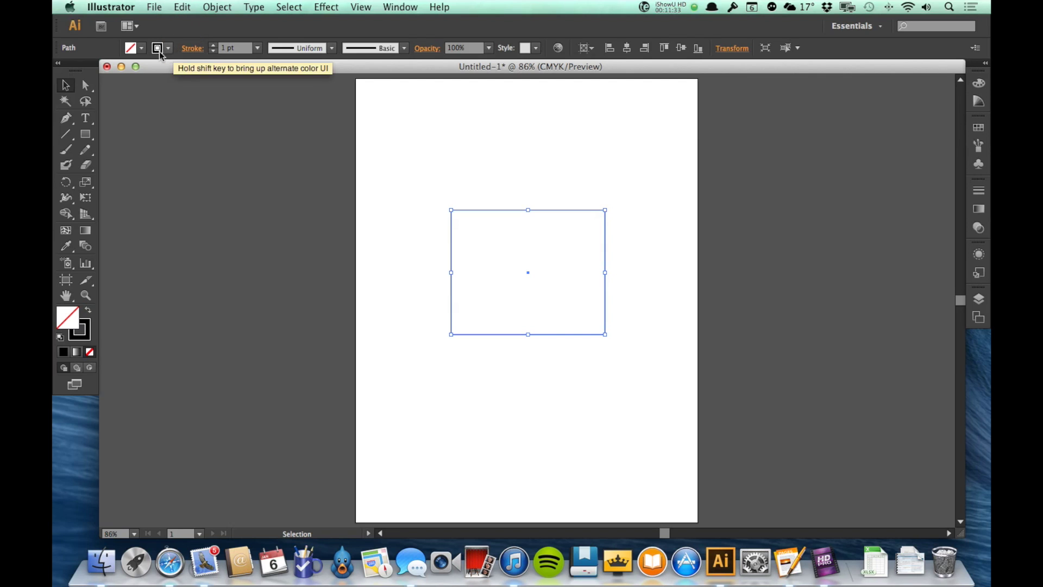
click(127, 50)
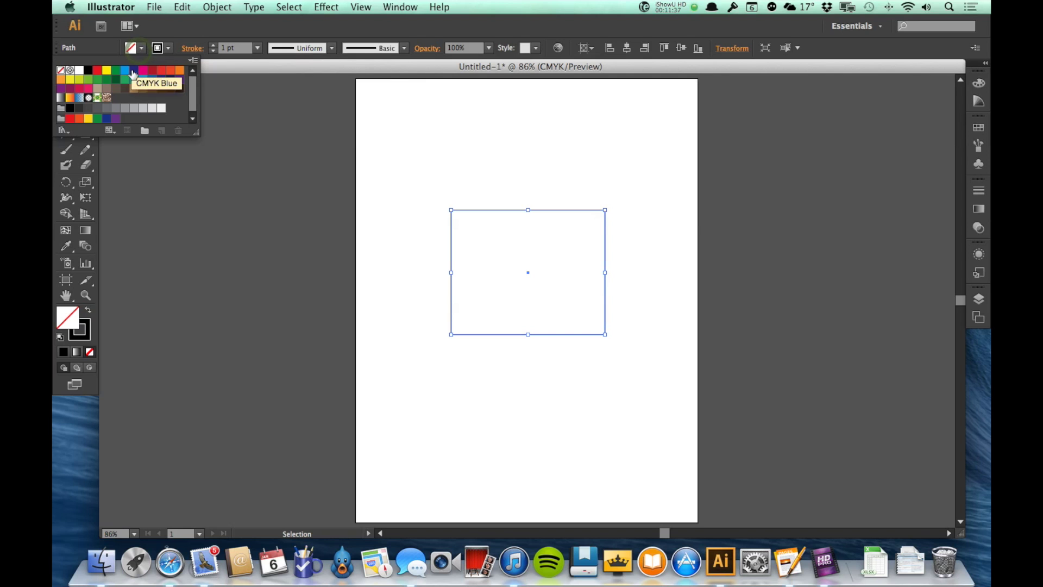
click(126, 72)
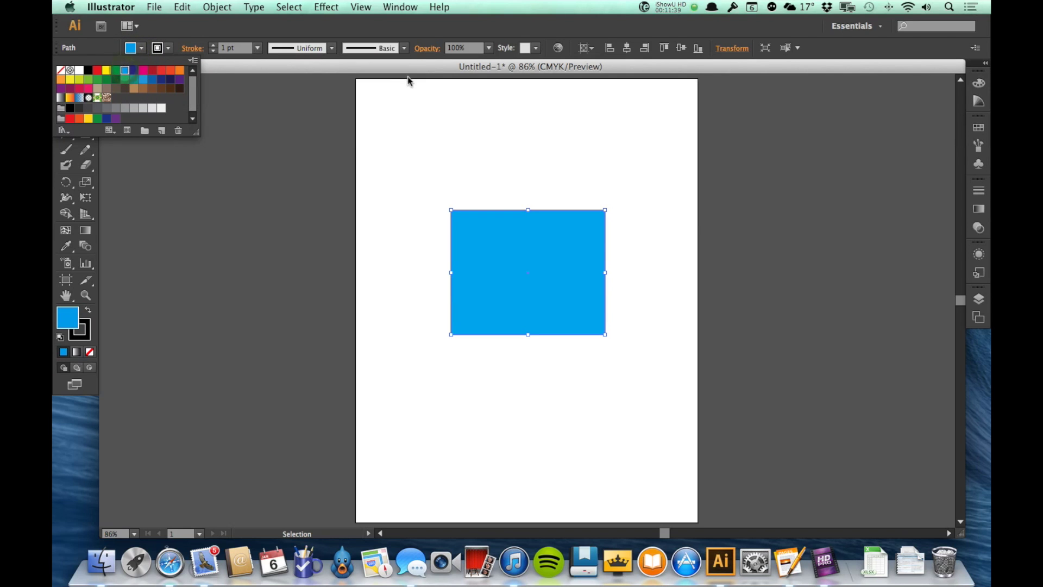
click(565, 237)
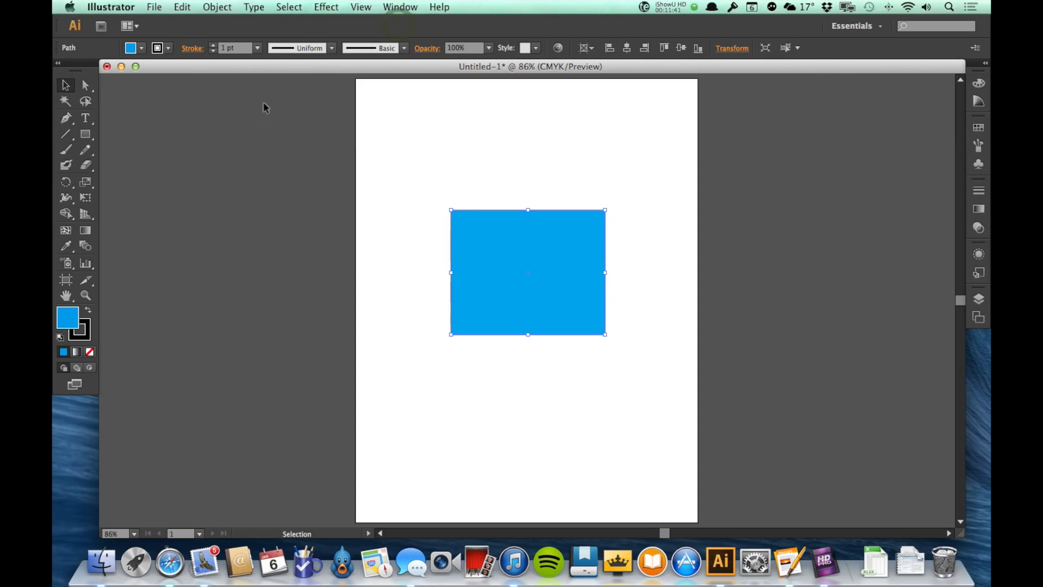
click(169, 49)
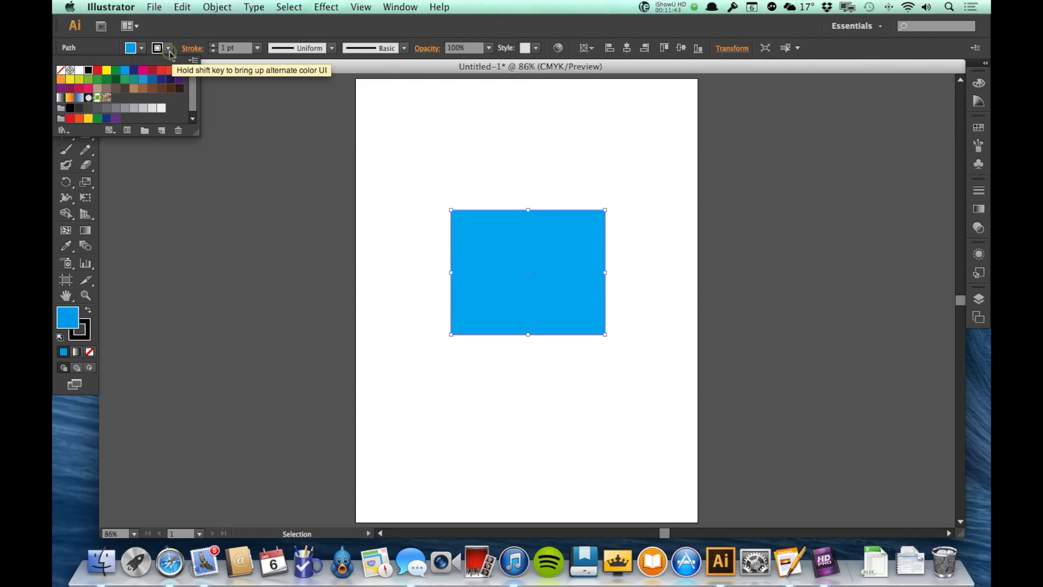
click(180, 75)
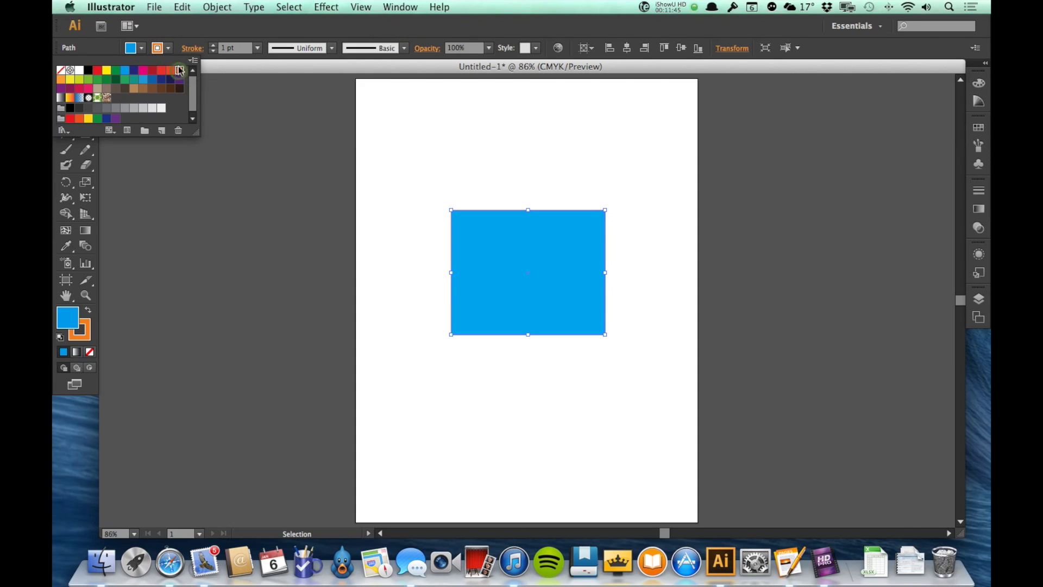
click(187, 22)
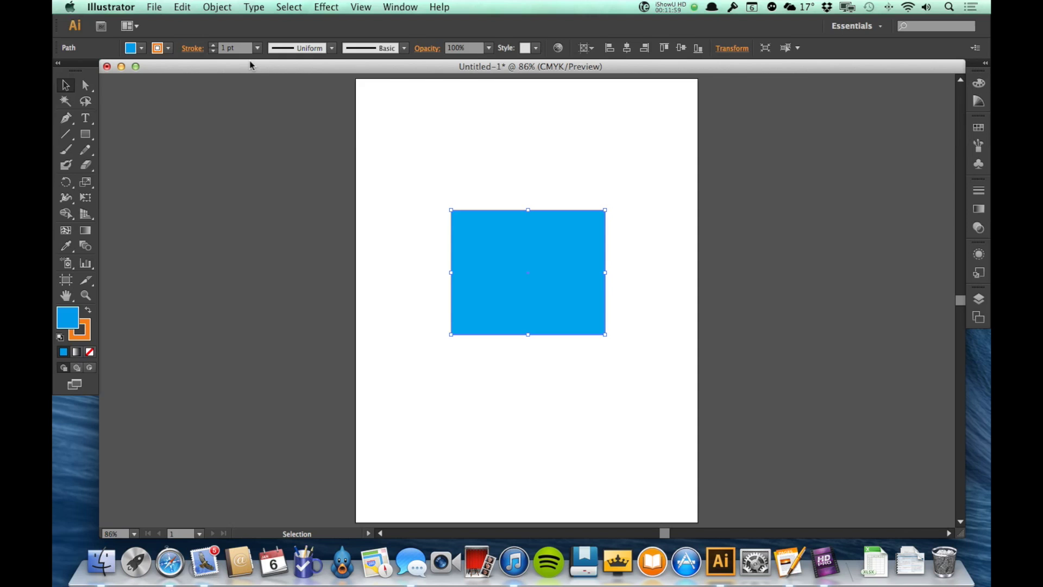
Raise the rectangle's stroke weight to 4 pt, check it, and reselect the rectangle
click(214, 45)
click(213, 46)
click(213, 45)
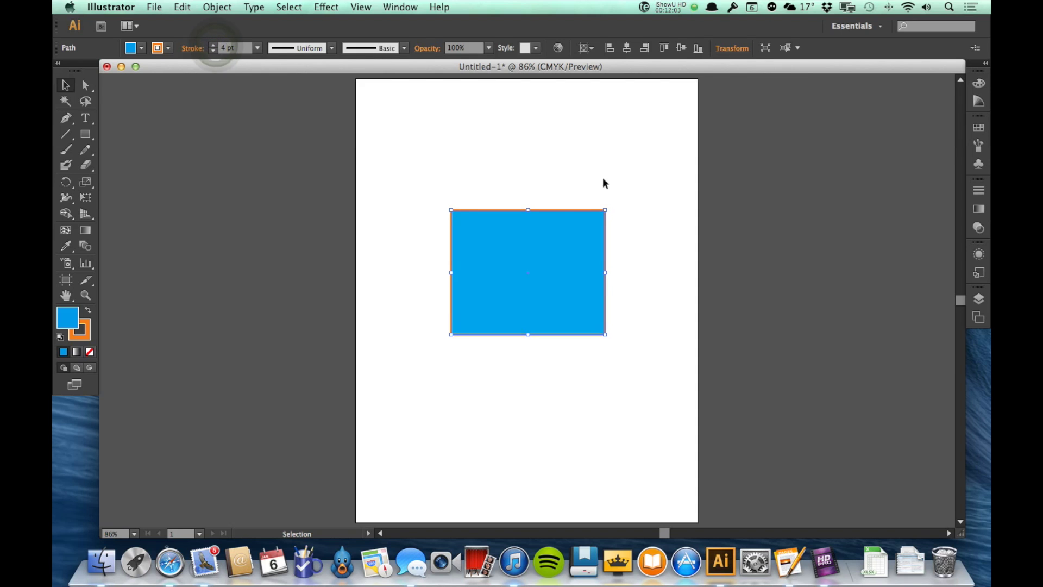
click(656, 276)
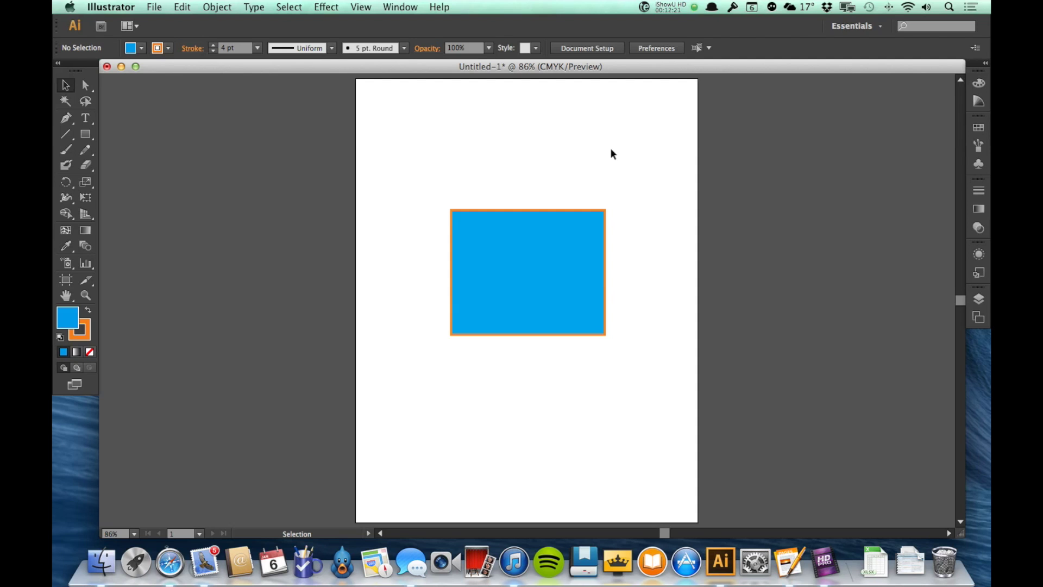
click(515, 296)
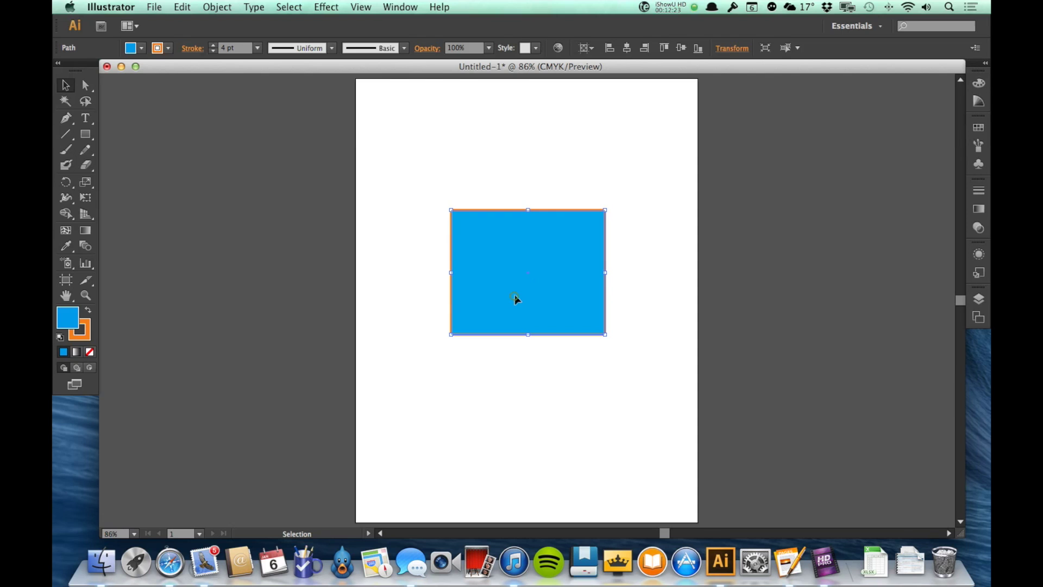
click(143, 48)
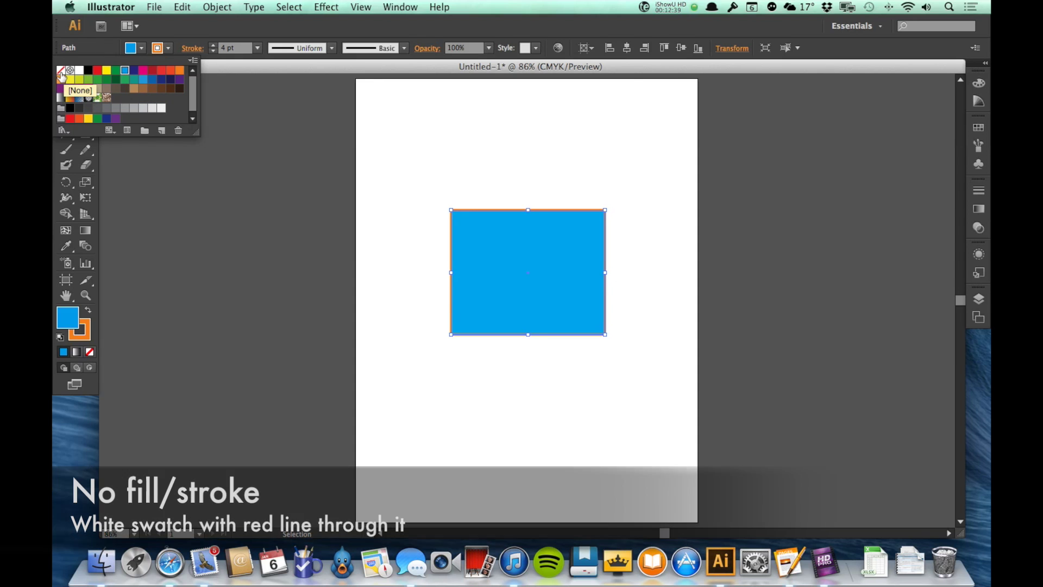
Move the blue rectangle up-left, then Option-drag an overlapping copy down-right
click(343, 185)
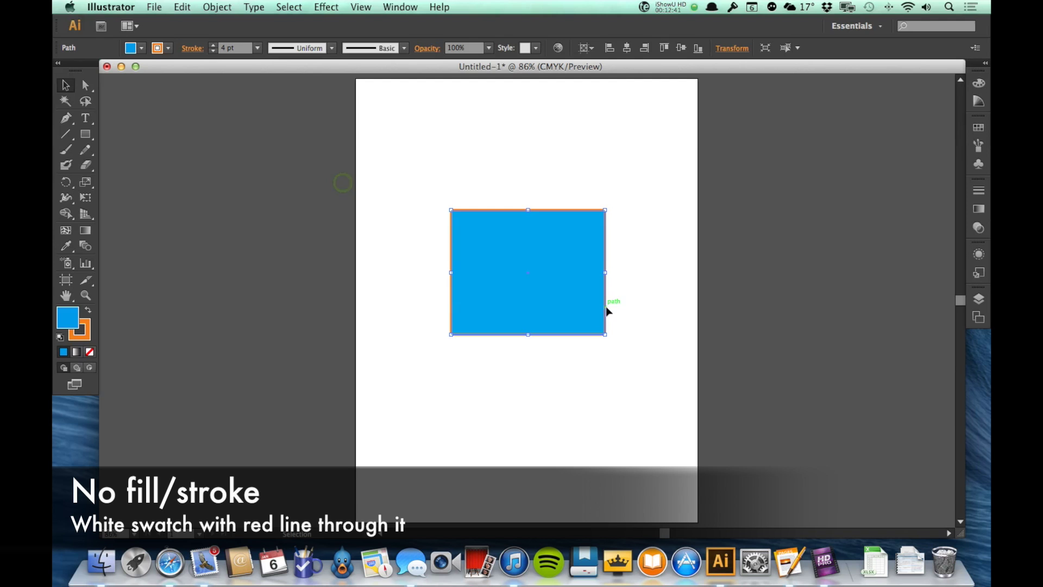
drag(556, 294, 498, 219)
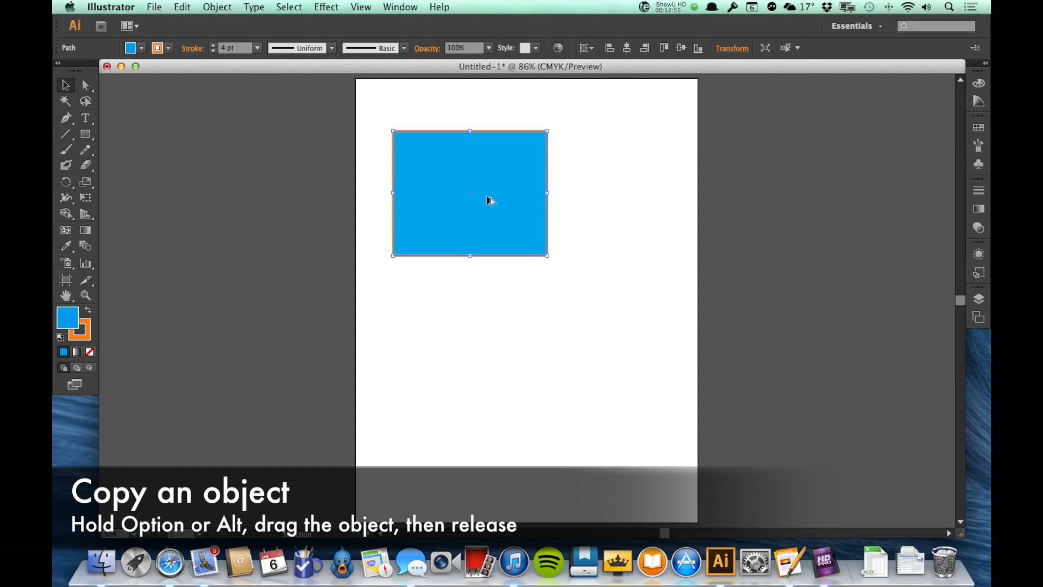
drag(488, 196, 556, 295)
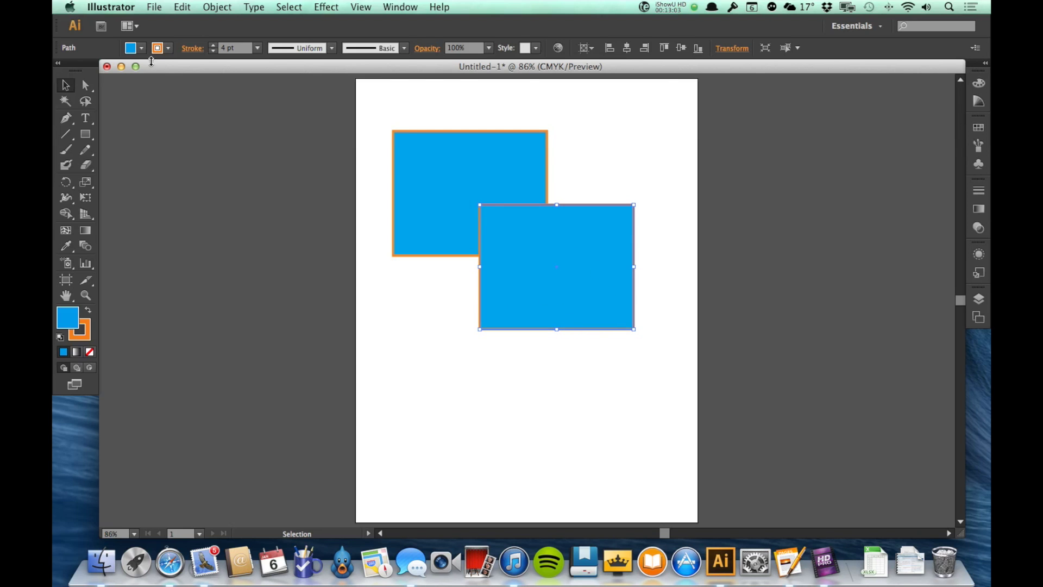
Set the copy's fill to White, then to [None], leaving only its orange outline
click(141, 47)
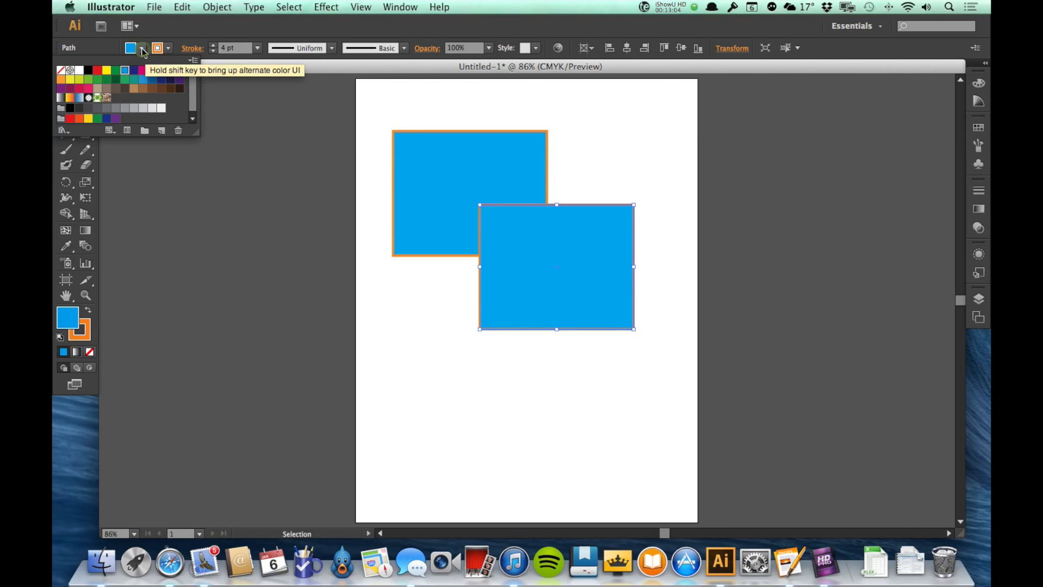
click(80, 74)
click(428, 356)
click(470, 381)
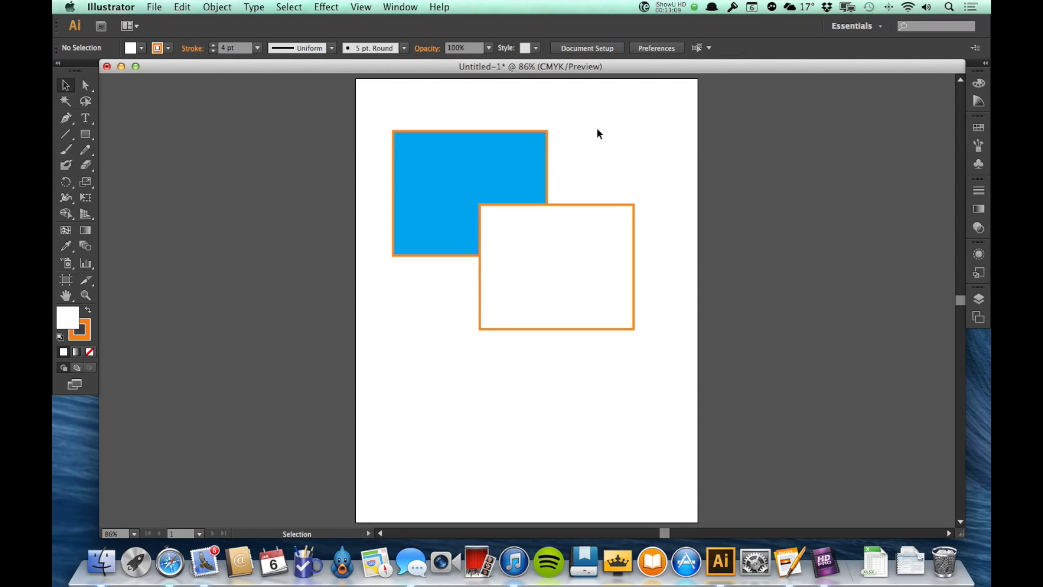
click(542, 285)
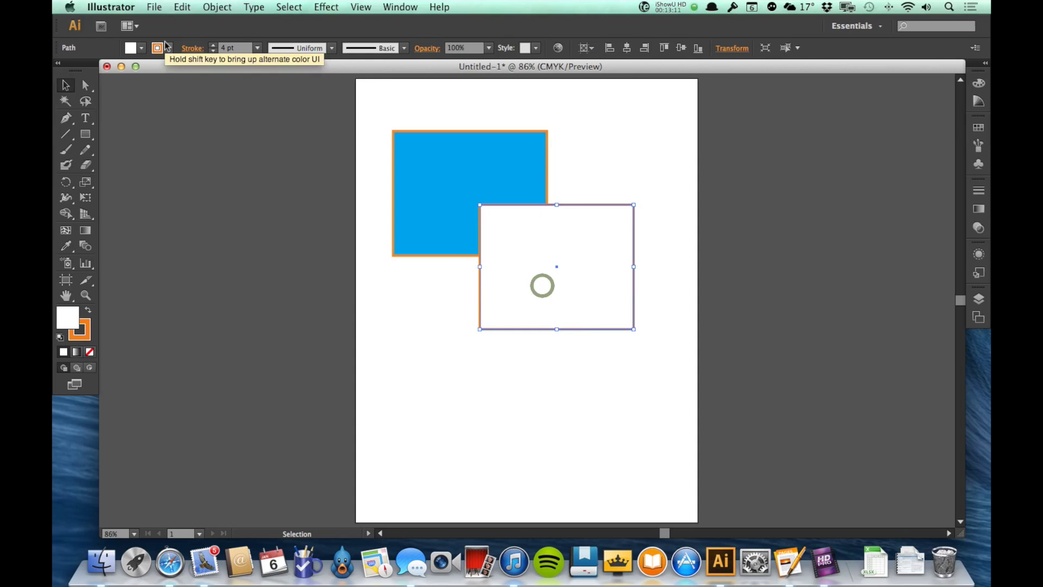
click(141, 47)
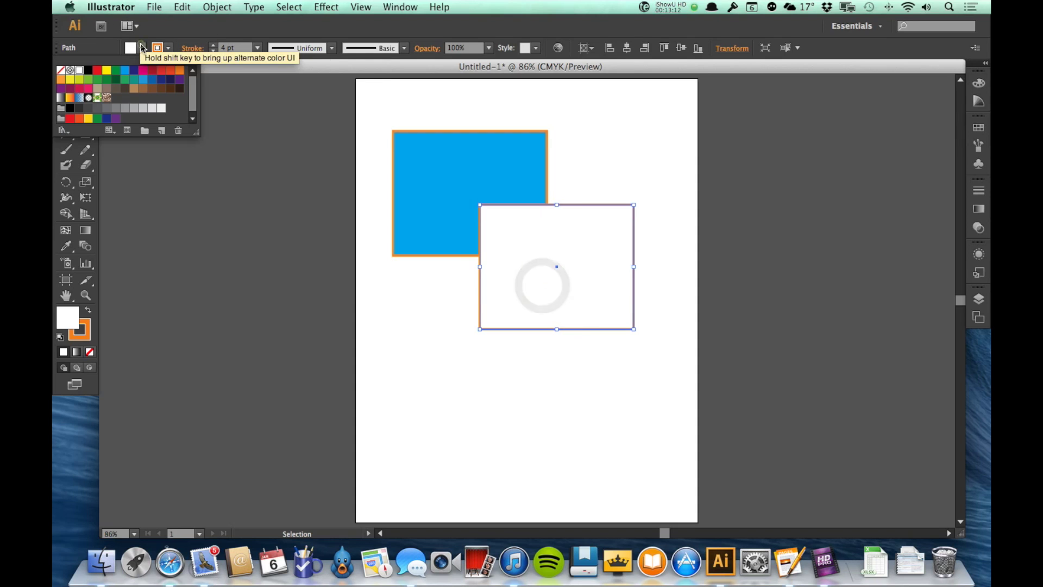
click(60, 71)
click(535, 389)
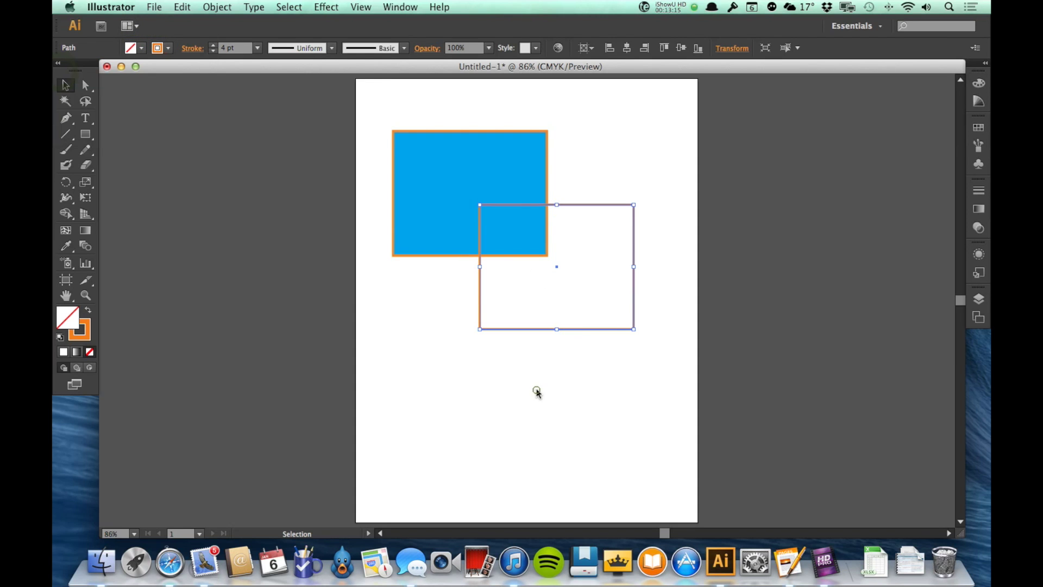
click(537, 390)
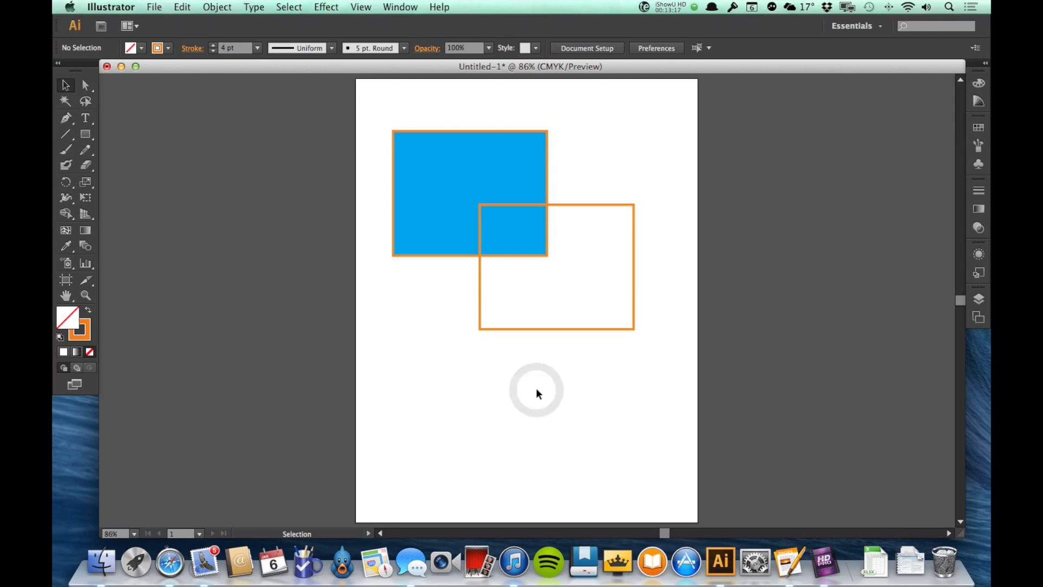